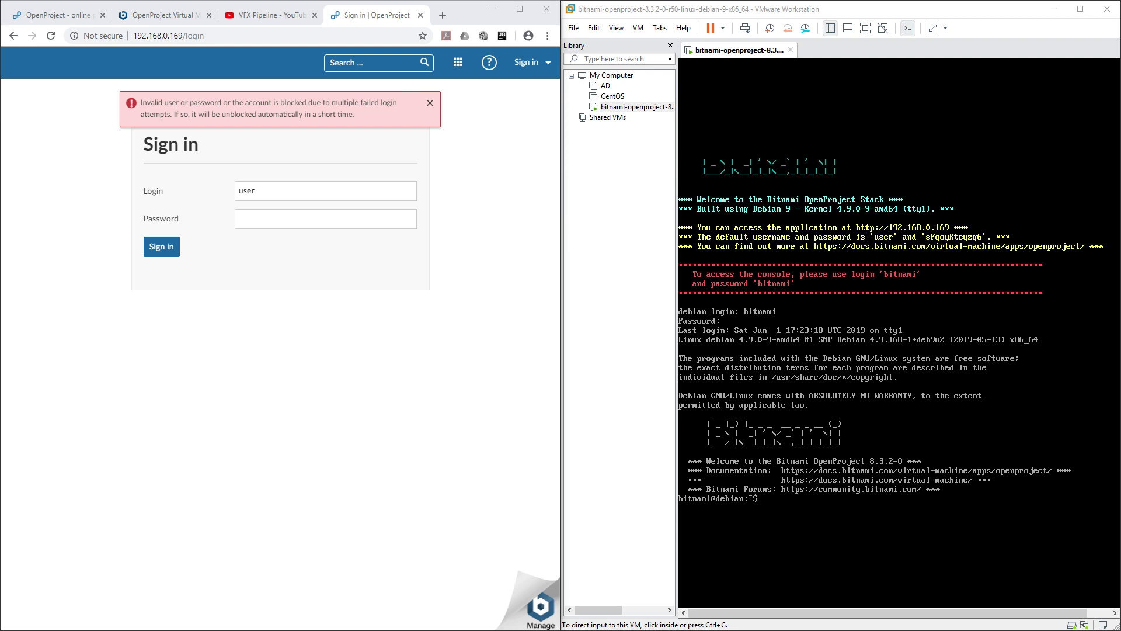
Step: Click inside the Bitnami OpenProject VM console so it captures keyboard input
{"action": "left_click", "coordinate": [876, 526]}
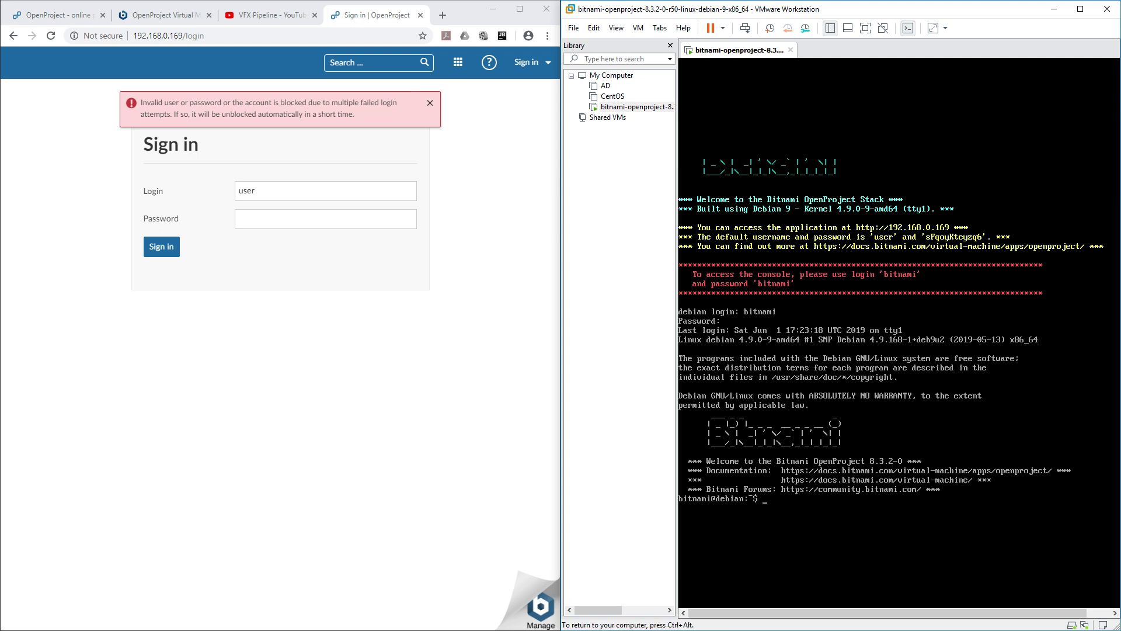
Step: Clear the terminal and list the home folder contents
{"action": "key", "text": "Return"}
{"action": "key", "text": "Return"}
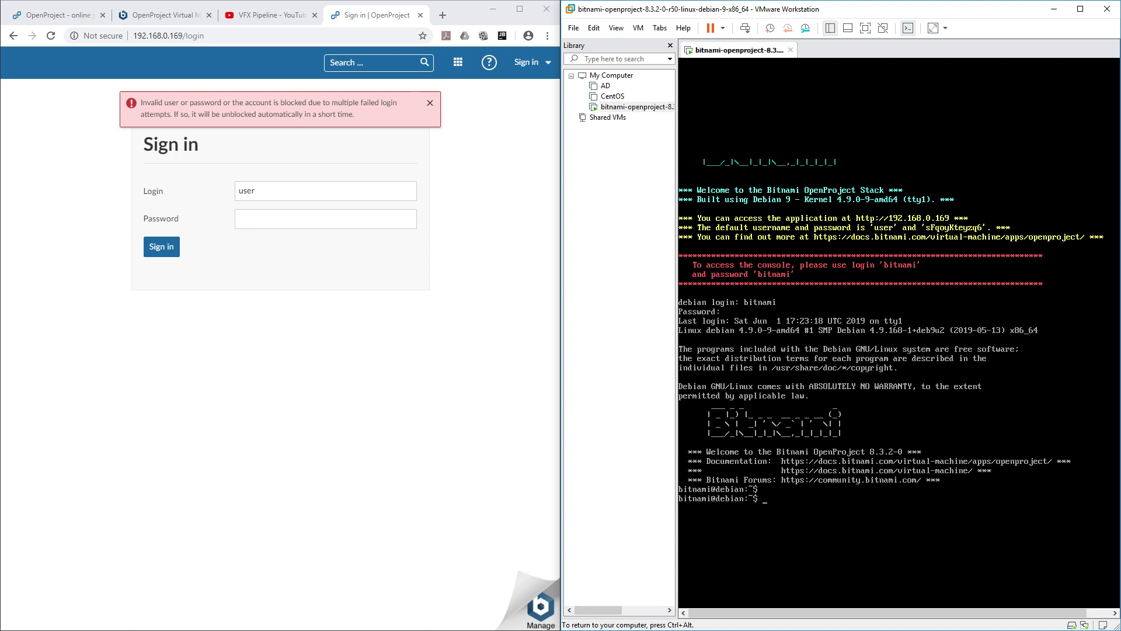
{"action": "type", "text": "cl"}
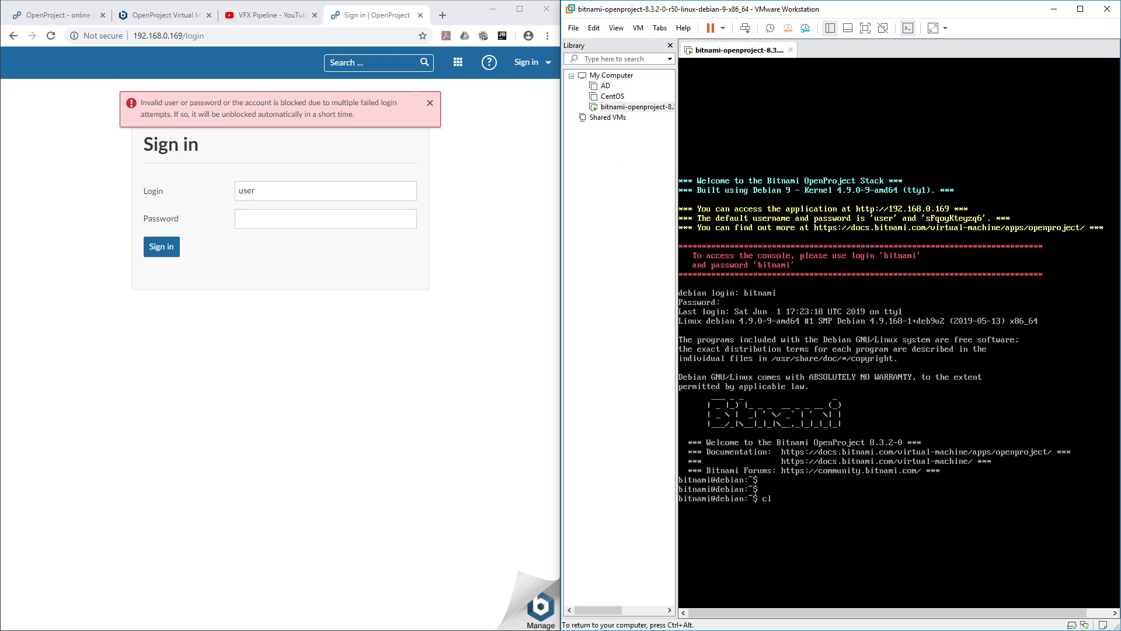
{"action": "type", "text": "ear"}
{"action": "key", "text": "Return"}
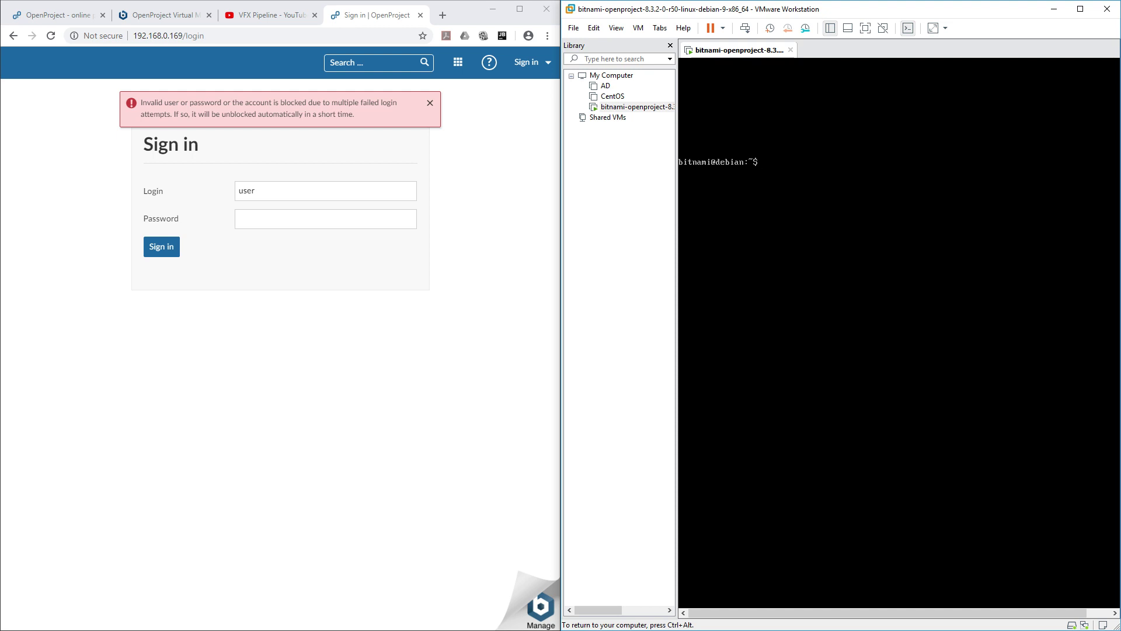
{"action": "type", "text": "ls"}
{"action": "key", "text": "Return"}
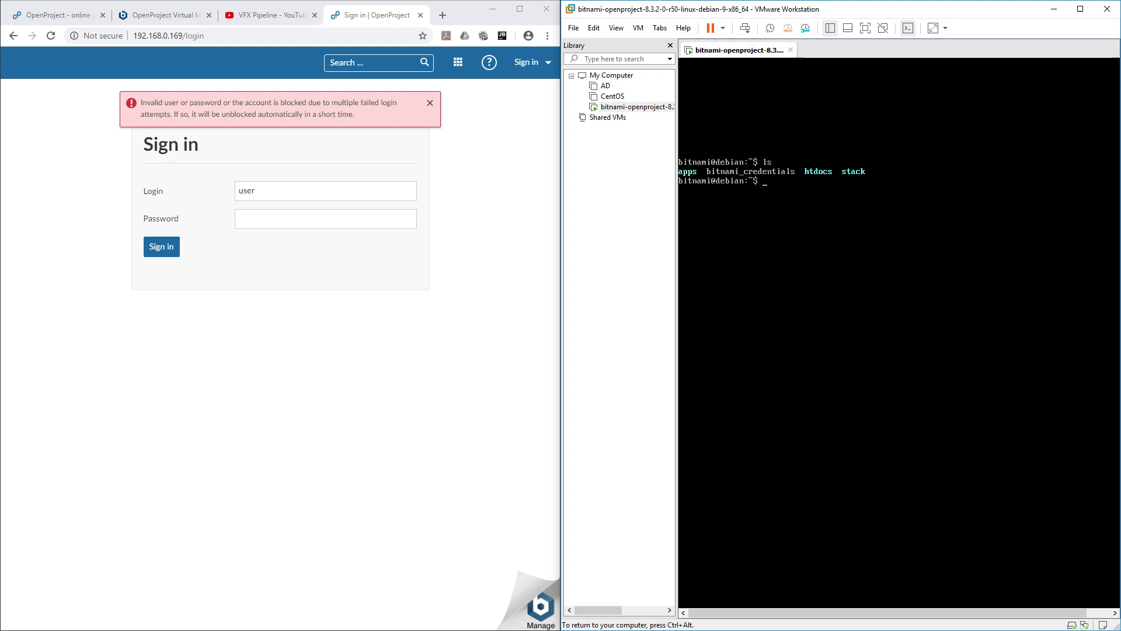
Step: Display the bitnami_credentials file to read the default password, then clear the screen
{"action": "type", "text": "cat b"}
{"action": "key", "text": "Tab"}
{"action": "key", "text": "Return"}
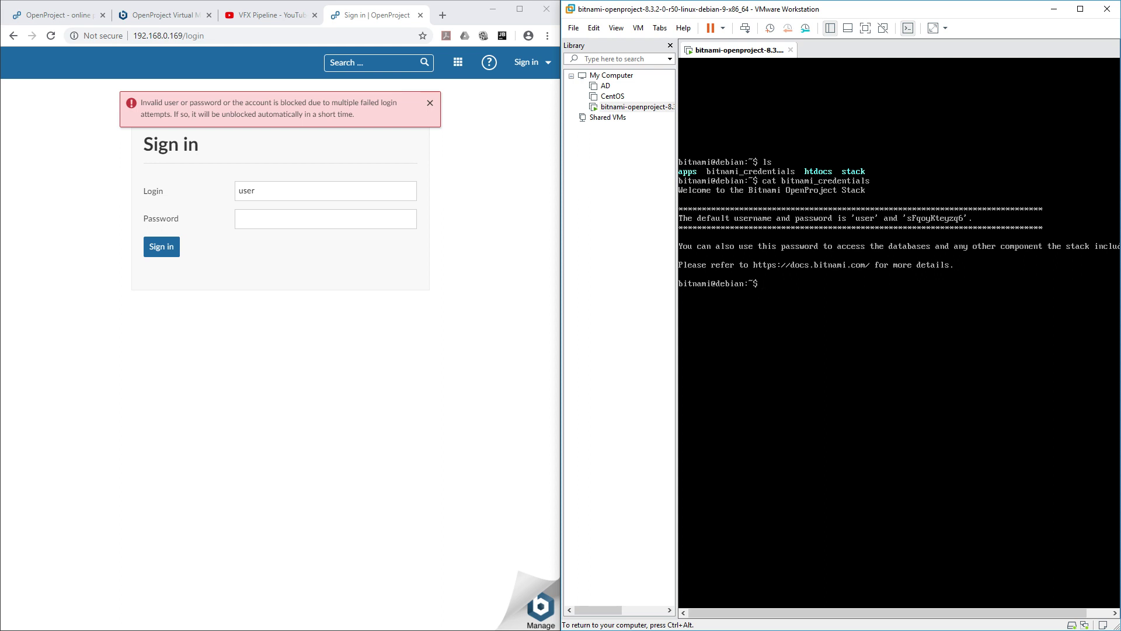
{"action": "type", "text": "clear"}
{"action": "key", "text": "Return"}
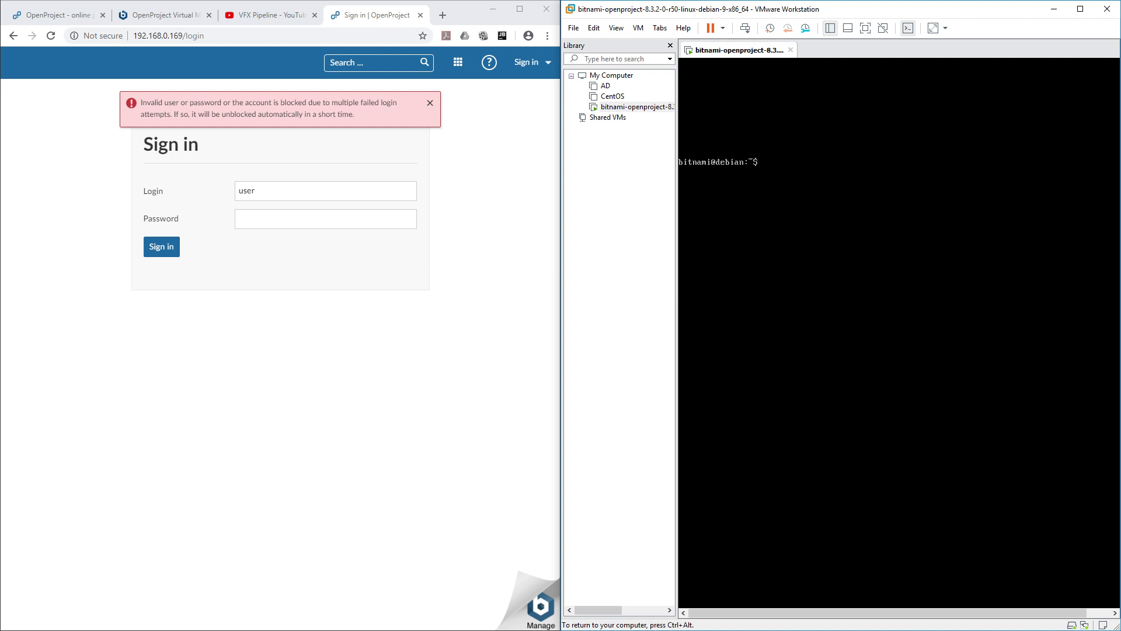
Step: List the home folder, look inside htdocs, and return to the home folder
{"action": "type", "text": "ls"}
{"action": "key", "text": "Return"}
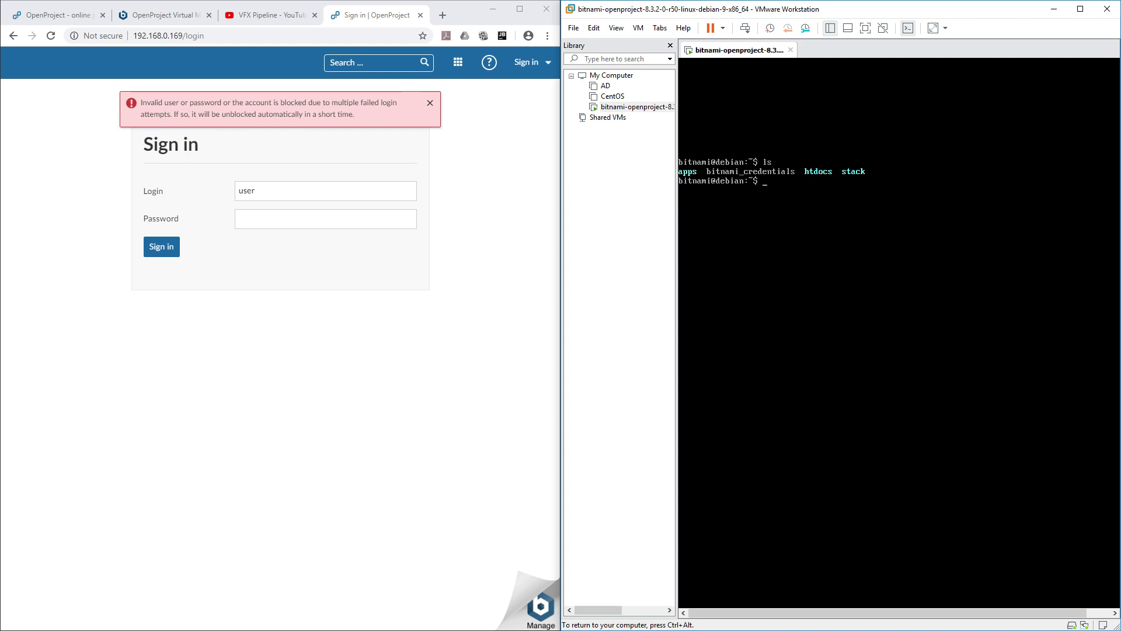
{"action": "type", "text": "cd htdocs"}
{"action": "key", "text": "Return"}
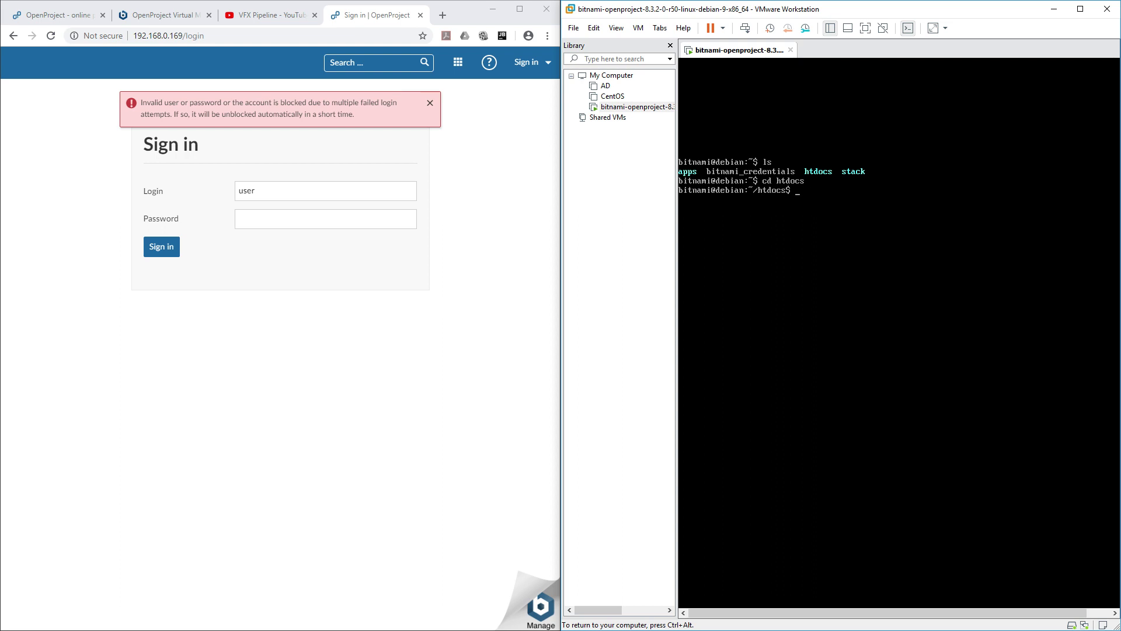
{"action": "type", "text": "ls"}
{"action": "key", "text": "Return"}
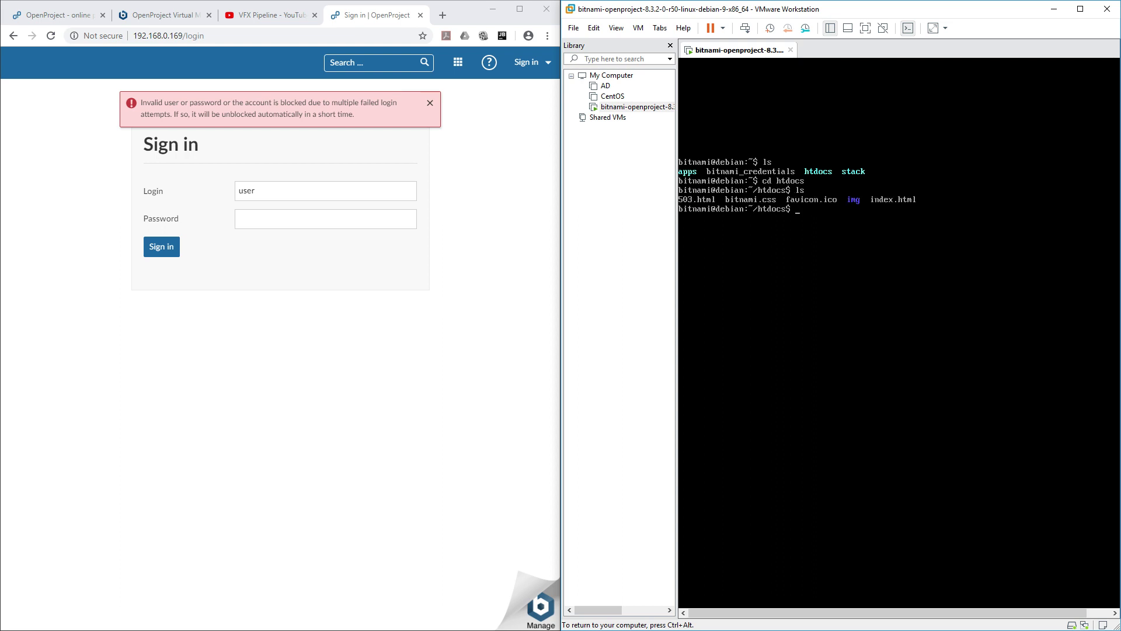
{"action": "type", "text": "cd ../"}
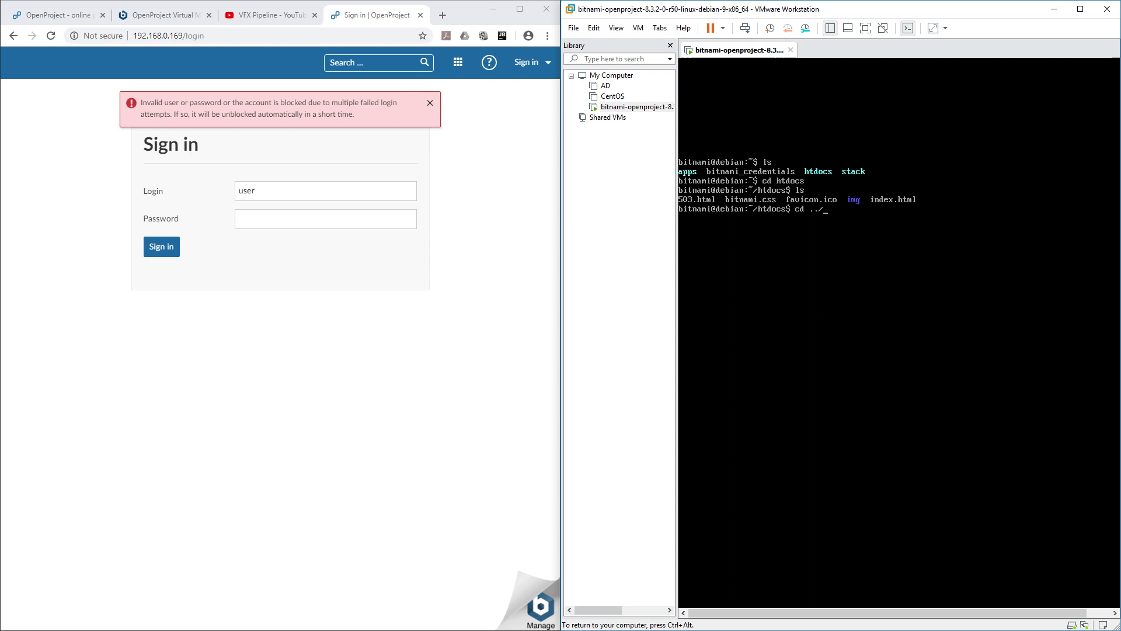
{"action": "key", "text": "Return"}
Step: Enter ~/apps/openproject and try RAILS_ENV=production bundle exec rails, which fails without a Gemfile
{"action": "type", "text": "cd "}
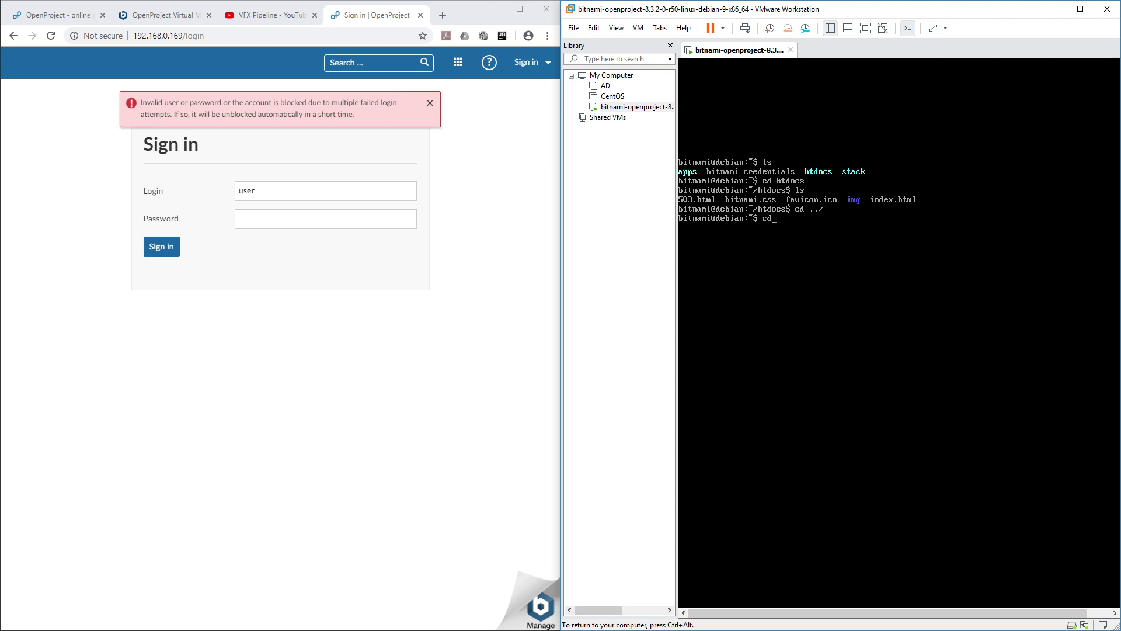
{"action": "type", "text": "apps"}
{"action": "key", "text": "Return"}
{"action": "type", "text": "ls"}
{"action": "key", "text": "Return"}
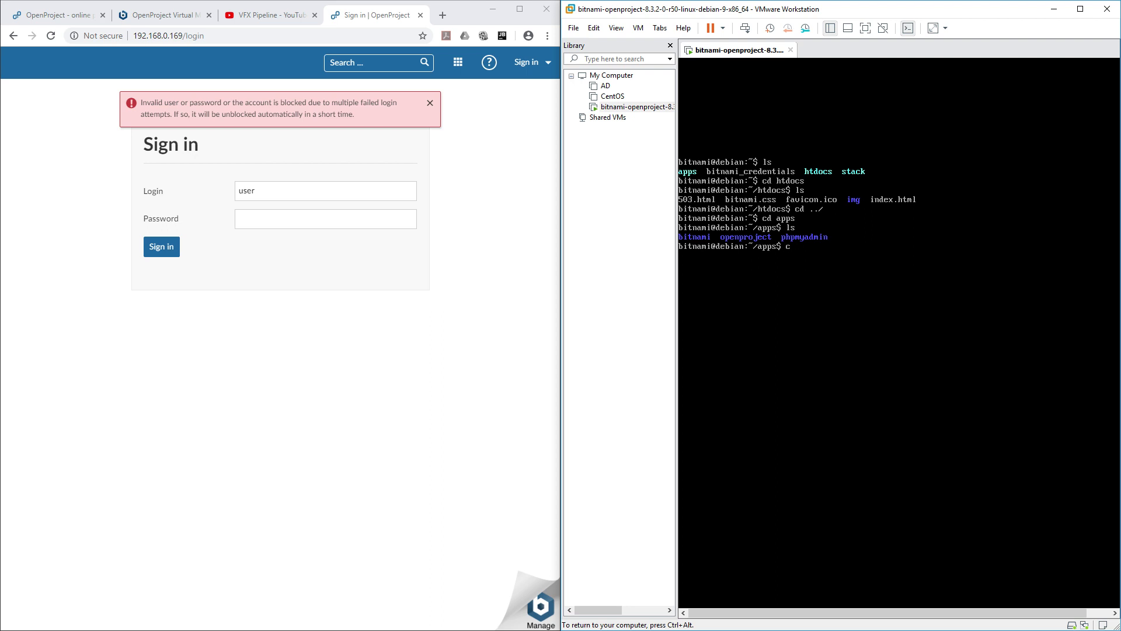
{"action": "type", "text": "cd op"}
{"action": "key", "text": "Tab"}
{"action": "key", "text": "Return"}
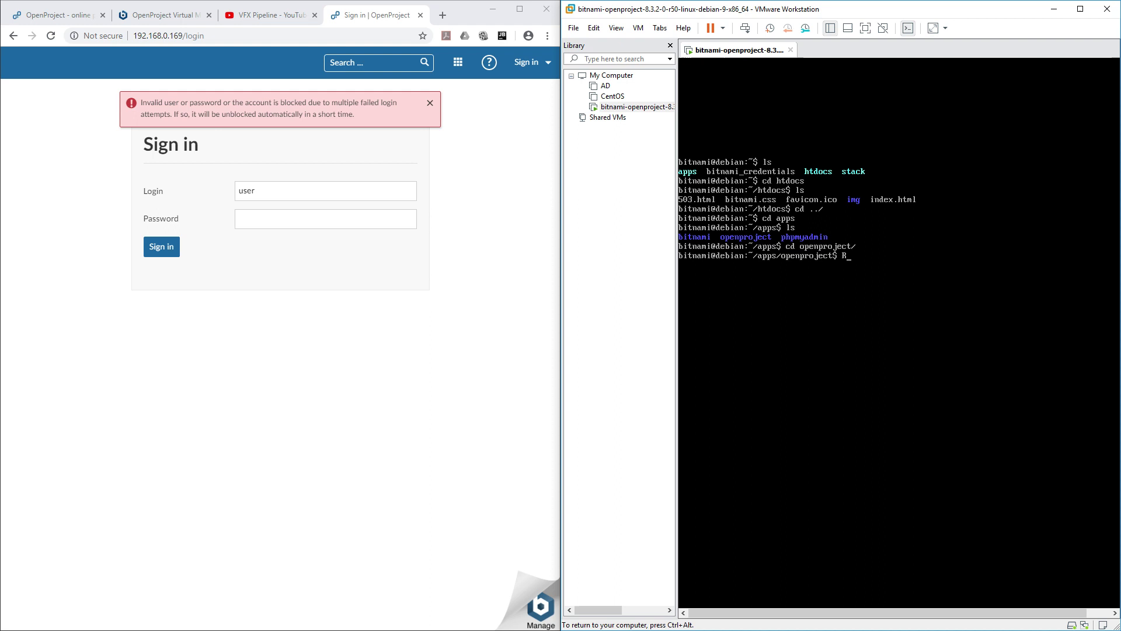
{"action": "type", "text": "AILS_ENV=production bundle"}
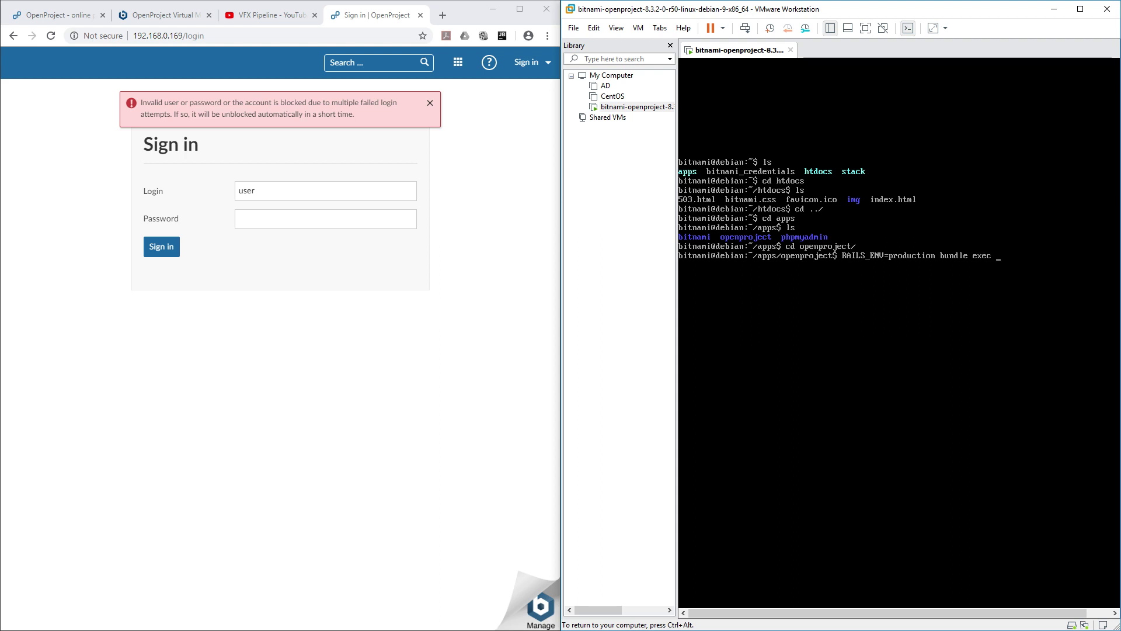
{"action": "type", "text": "exec rails c"}
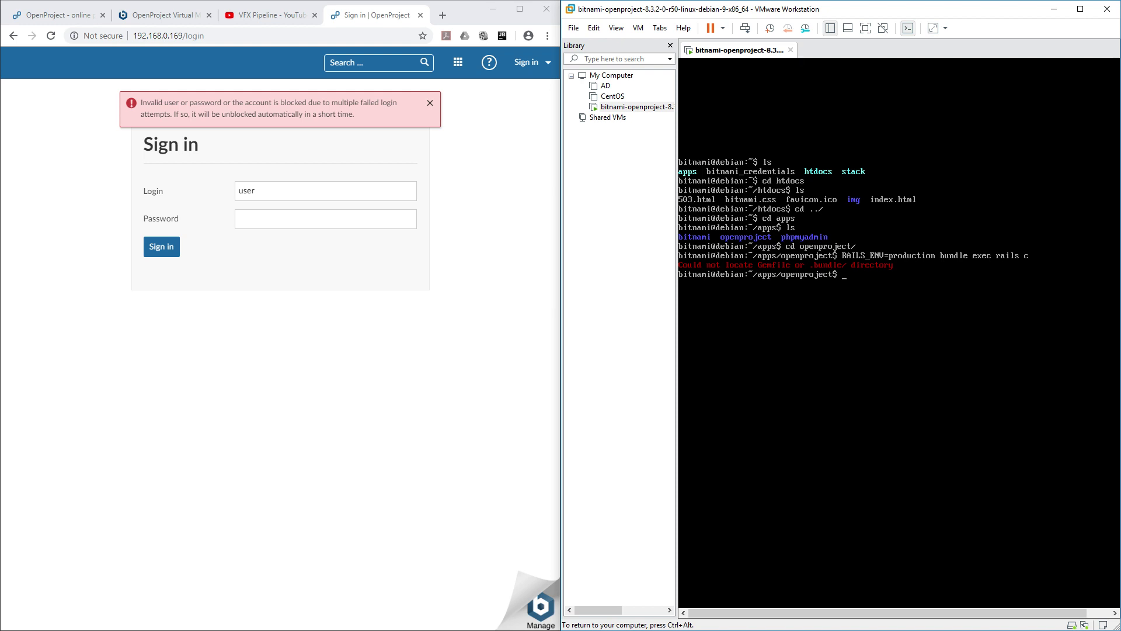
Step: Move into ~/apps/openproject/htdocs, confirm the Gemfile is there, and clear the screen
{"action": "type", "text": "ls"}
{"action": "key", "text": "Return"}
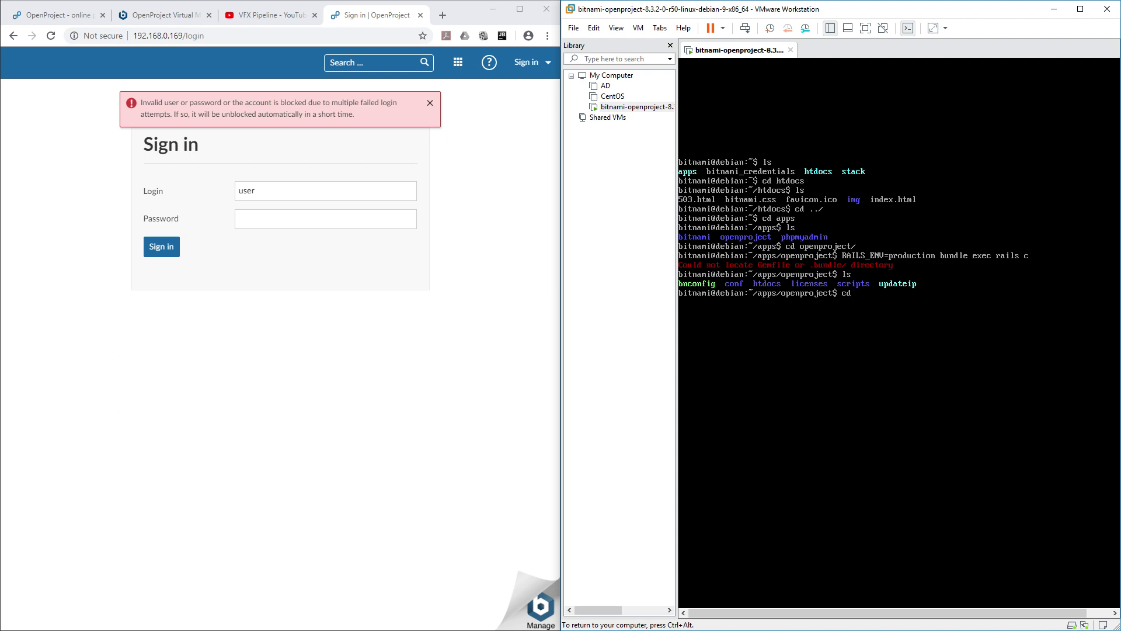
{"action": "type", "text": "cd h"}
{"action": "key", "text": "Tab"}
{"action": "key", "text": "Return"}
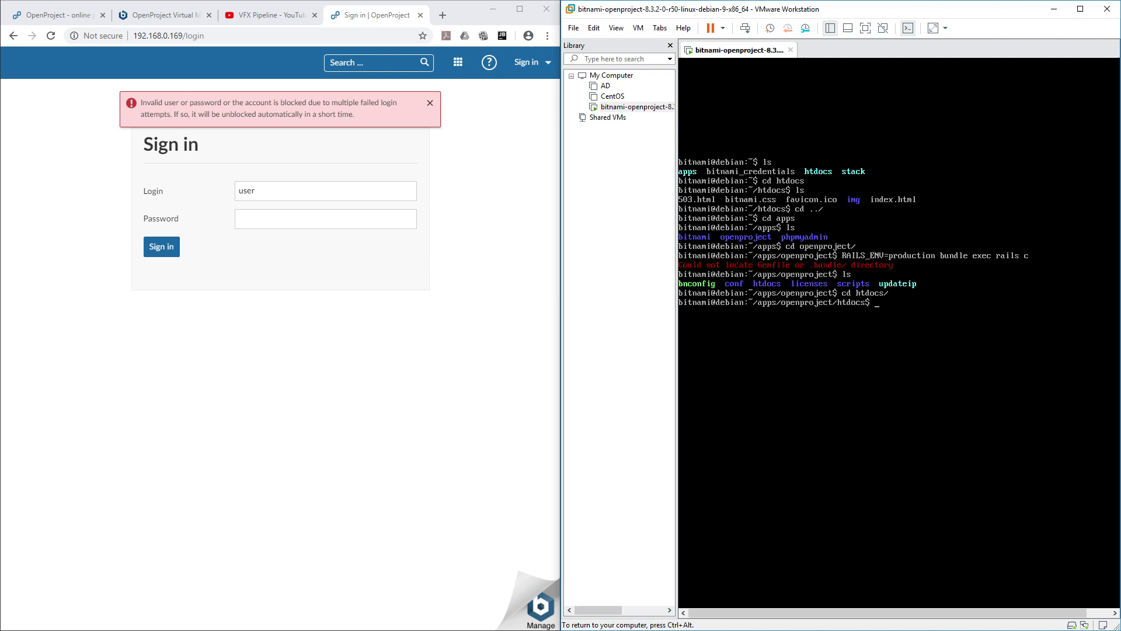
{"action": "type", "text": "ls"}
{"action": "key", "text": "Return"}
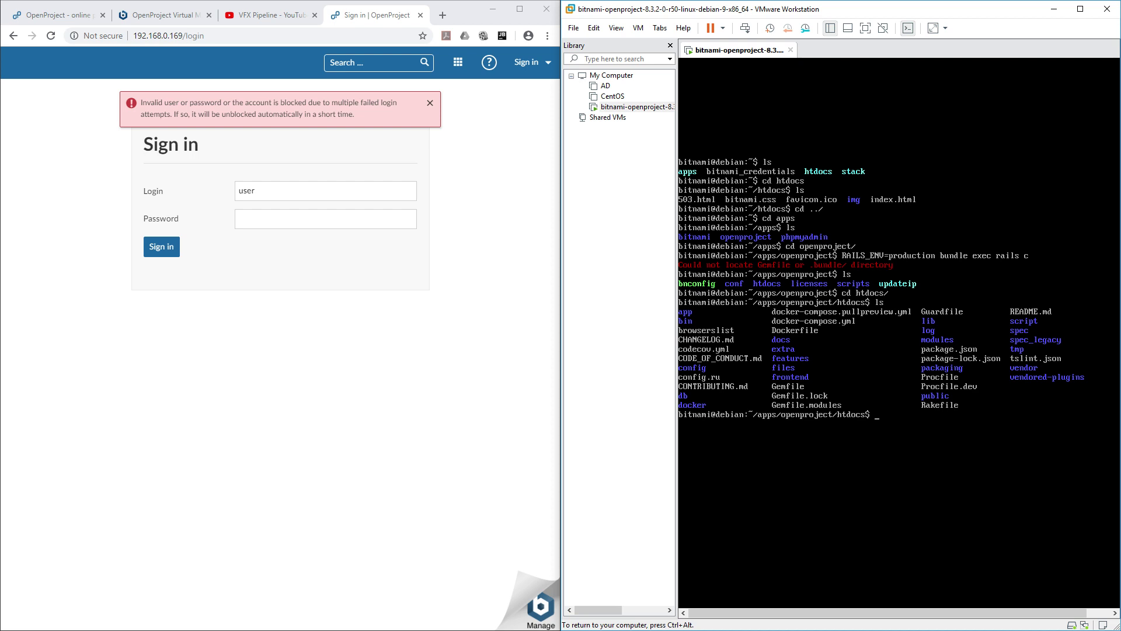
{"action": "type", "text": "clear"}
{"action": "key", "text": "Return"}
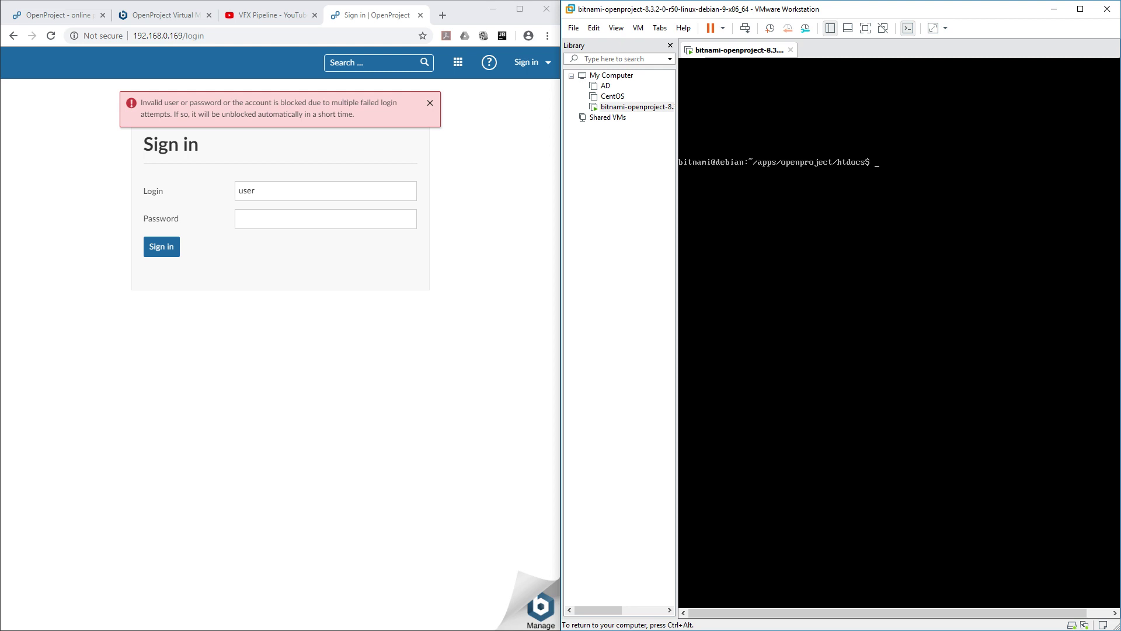
Step: Run RAILS_ENV=production bundle exec rails c in htdocs to reach the irb prompt
{"action": "type", "text": "RAILS_ENV=production bundle exec rails c"}
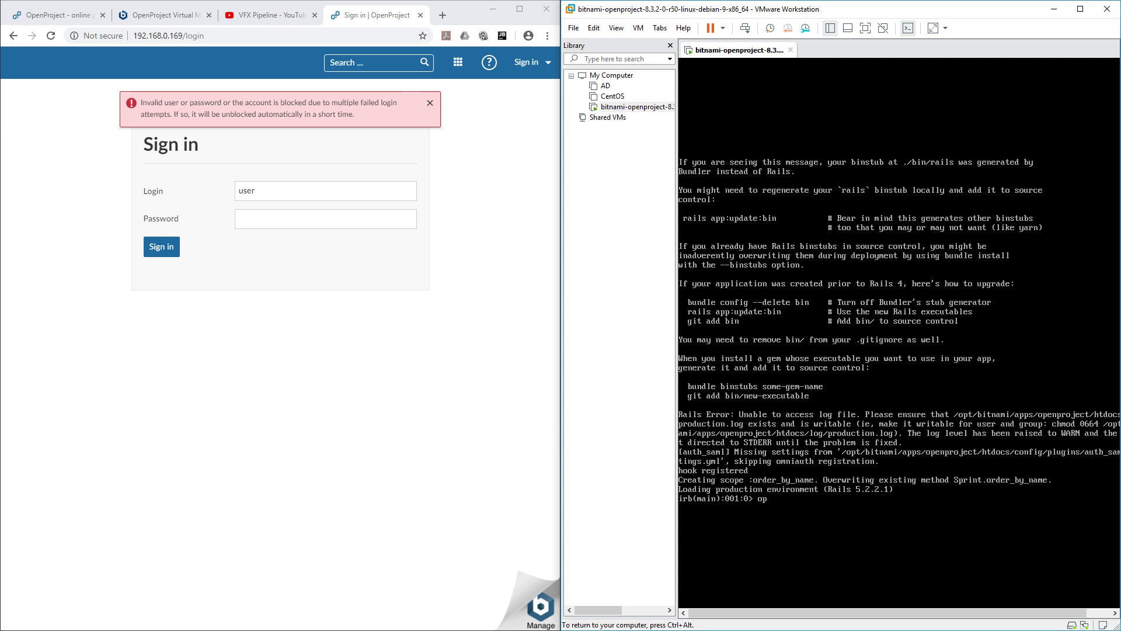
Step: Run user = User.find_by(login: 'user') in irb to load the account record
{"action": "key", "text": "BackSpace"}
{"action": "key", "text": "BackSpace"}
{"action": "type", "text": "us"}
{"action": "type", "text": "er = Use"}
{"action": "type", "text": "r."}
{"action": "type", "text": "find"}
{"action": "type", "text": "_by"}
{"action": "type", "text": "()"}
{"action": "type", "text": "1ogi"}
{"action": "type", "text": "n: "}
{"action": "type", "text": "'user"}
{"action": "key", "text": "ctrl+alt"}
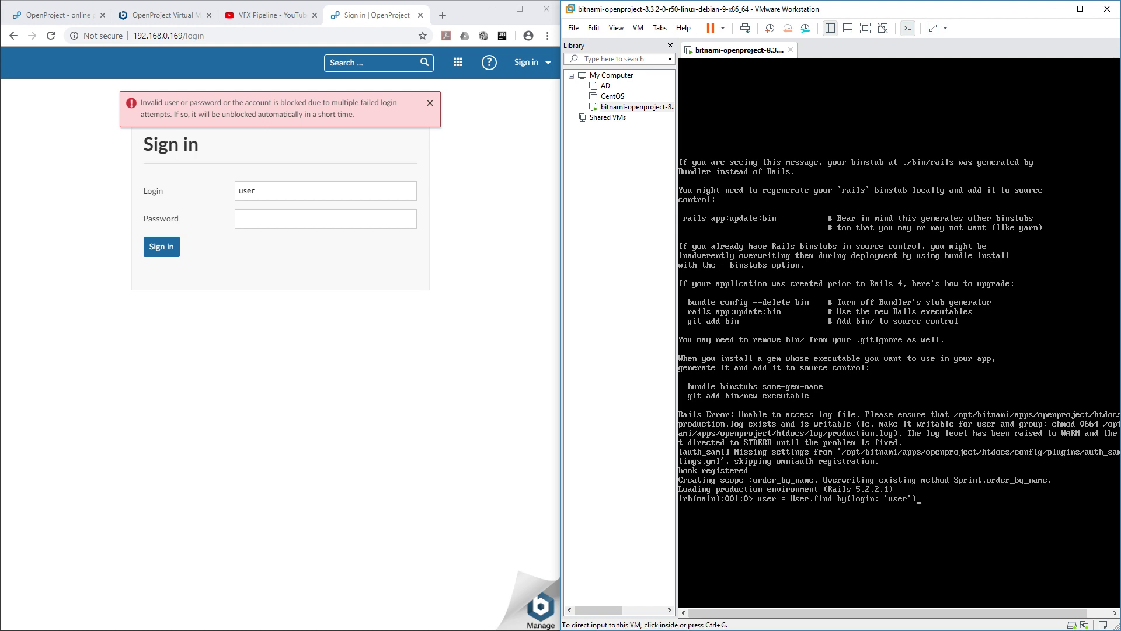
{"action": "double_click", "coordinate": [247, 190]}
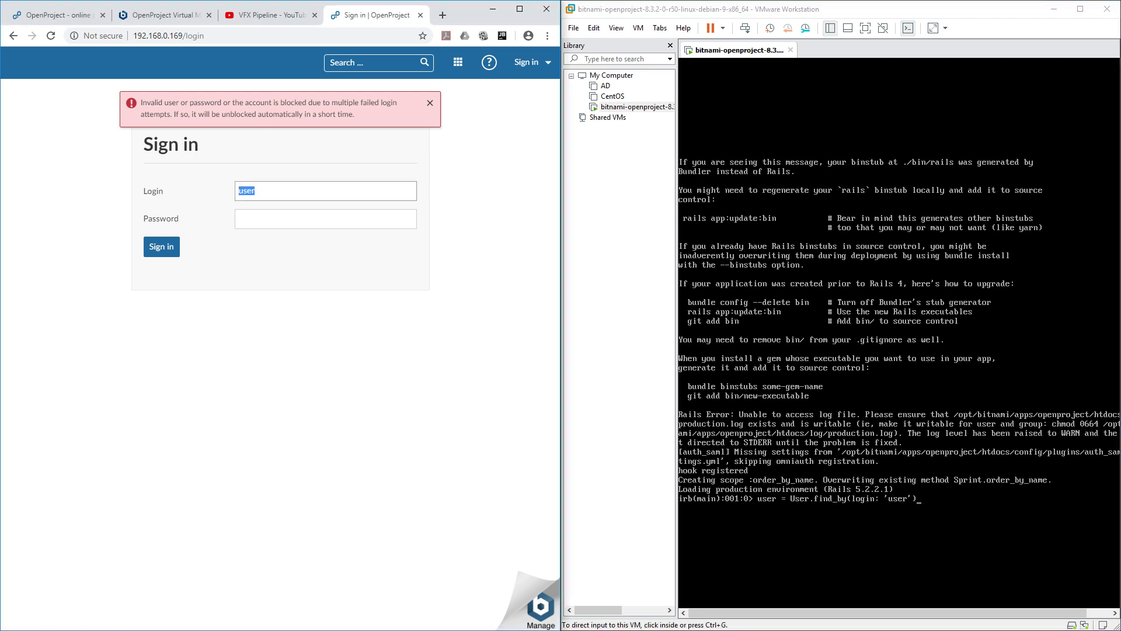
{"action": "key", "text": "alt+Tab"}
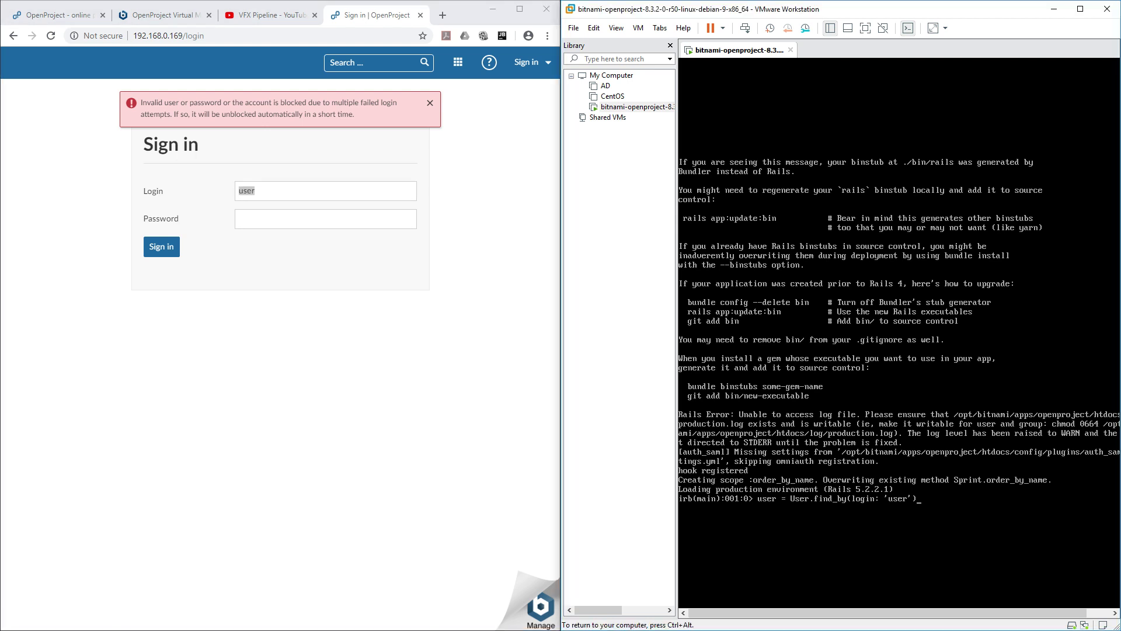
{"action": "key", "text": "Return"}
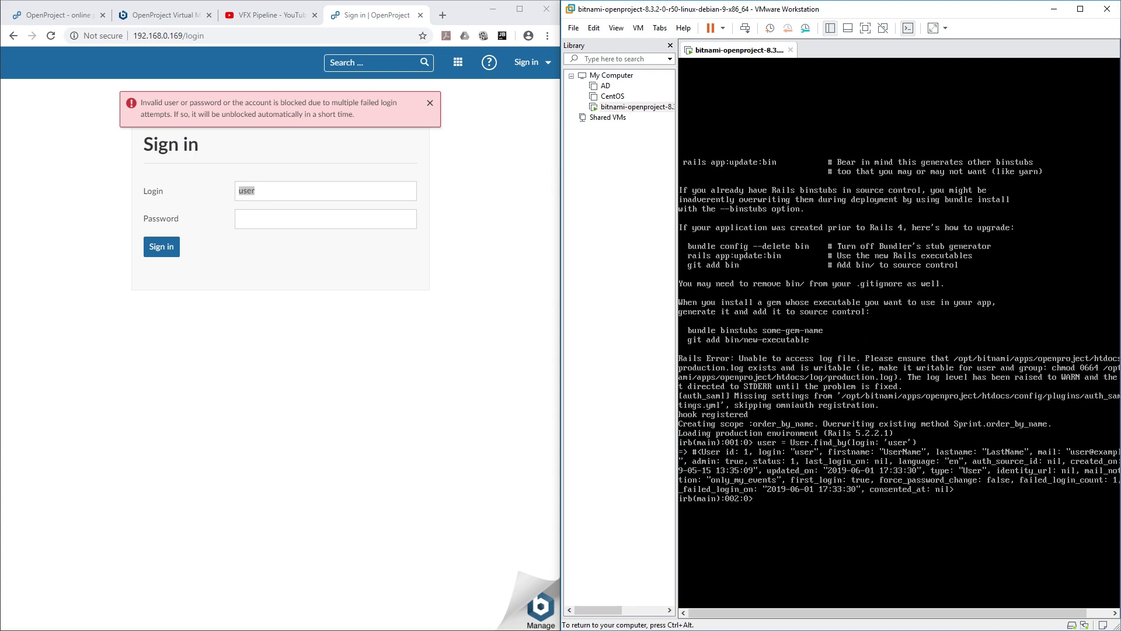
Step: Set user.password and user.password_confirmation to a short trial password
{"action": "type", "text": "user.password =dsdsdsd' 'dsdsdsd'"}
{"action": "key", "text": "Return"}
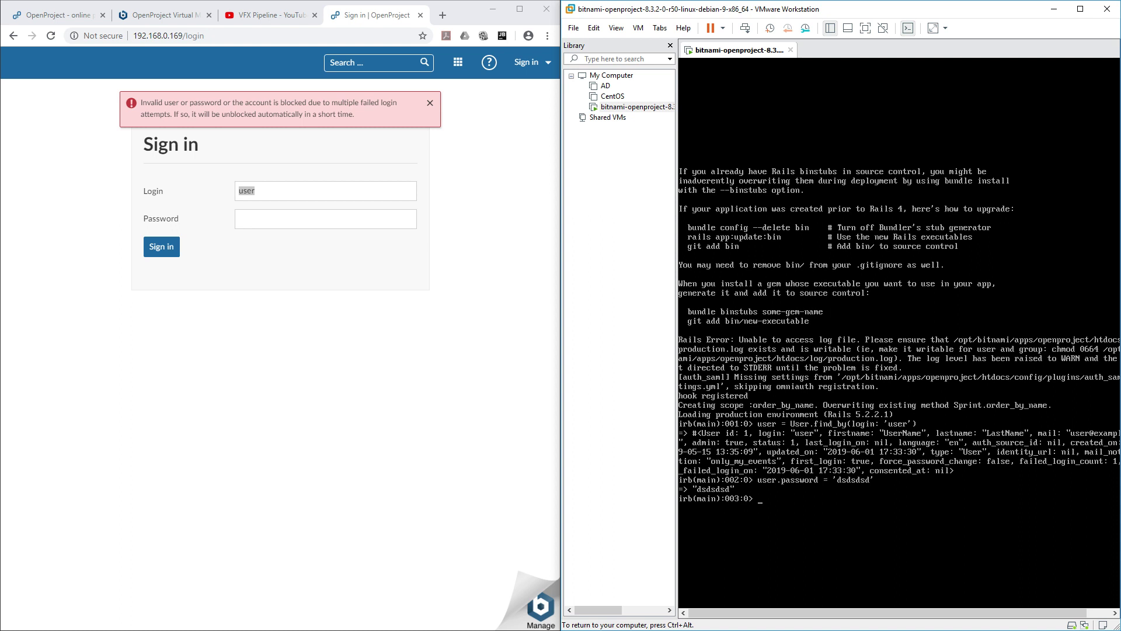
{"action": "key", "text": "Up"}
{"action": "type", "text": "_confirnation = 'dsdsdsd"}
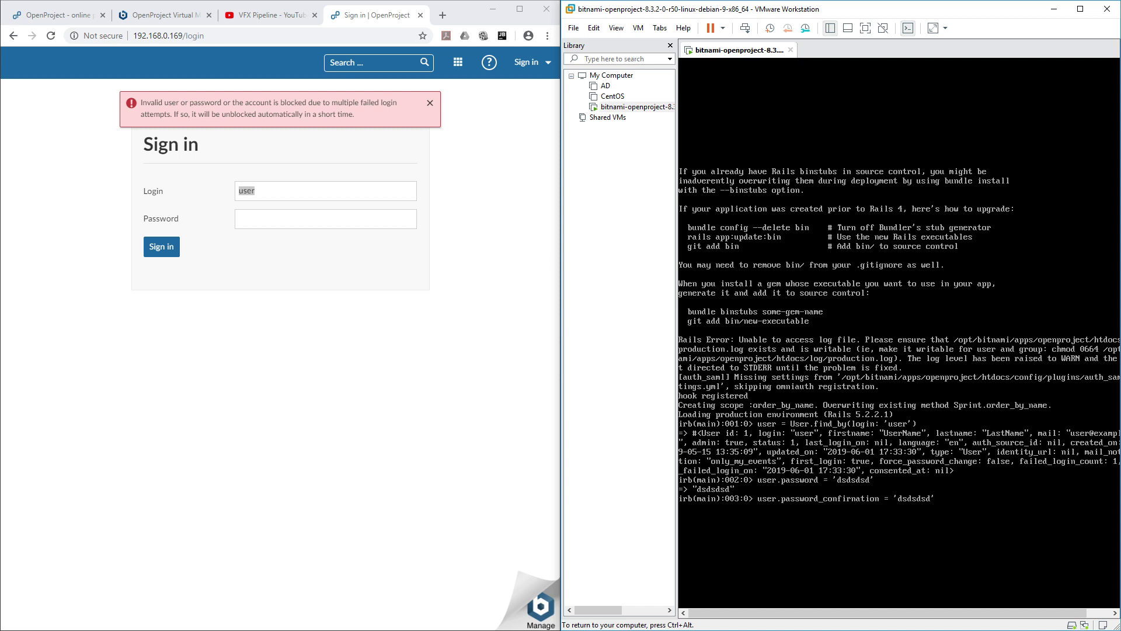
{"action": "key", "text": "Delete"}
{"action": "type", "text": "m"}
{"action": "key", "text": "Return"}
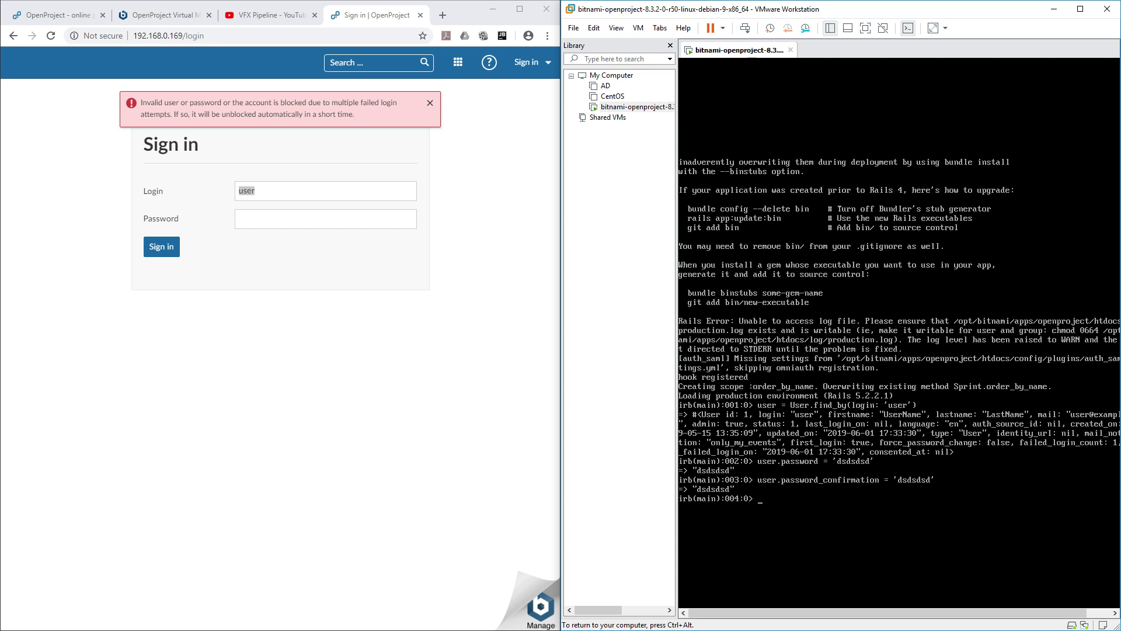
Step: Run user.save!, which fails because the password is under 10 characters
{"action": "type", "text": "user.save"}
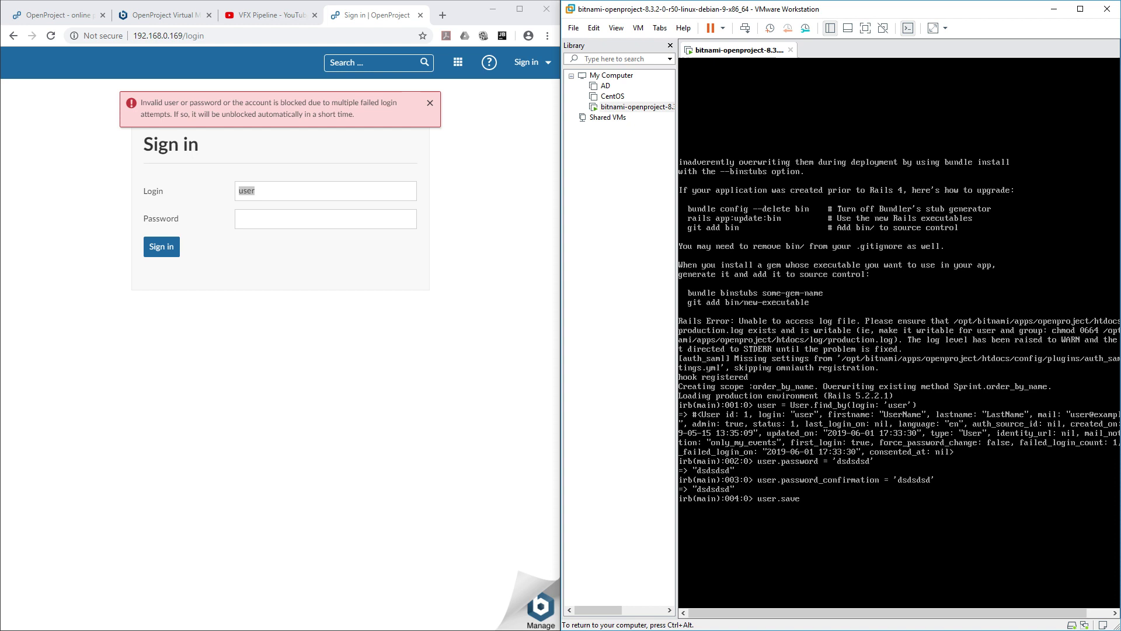
{"action": "type", "text": "!"}
{"action": "key", "text": "Return"}
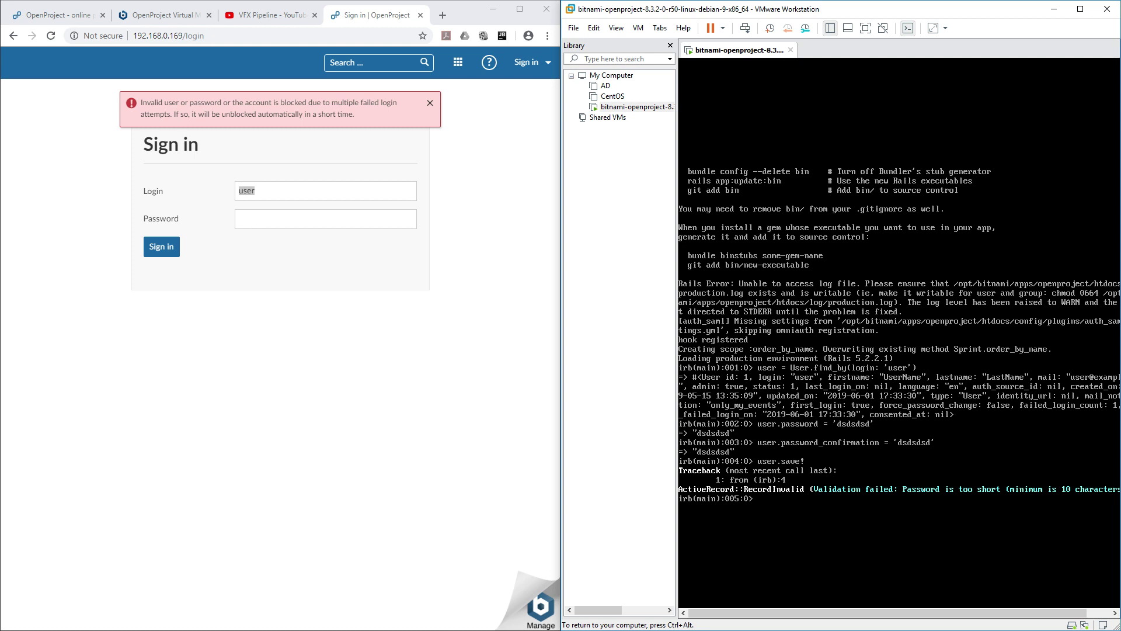
Step: Assign a new 10-character password to user.password
{"action": "key", "text": "Up"}
{"action": "key", "text": "Up"}
{"action": "key", "text": "Up"}
{"action": "key", "text": "Up"}
{"action": "key", "text": "Down"}
{"action": "key", "text": "Left"}
{"action": "key", "text": "BackSpace"}
{"action": "key", "text": "BackSpace"}
{"action": "key", "text": "BackSpace"}
{"action": "key", "text": "BackSpace"}
{"action": "key", "text": "BackSpace"}
{"action": "type", "text": "qwert12345"}
{"action": "key", "text": "Return"}
Step: Set user.password_confirmation to the same 10-character password
{"action": "key", "text": "Up"}
{"action": "key", "text": "Up"}
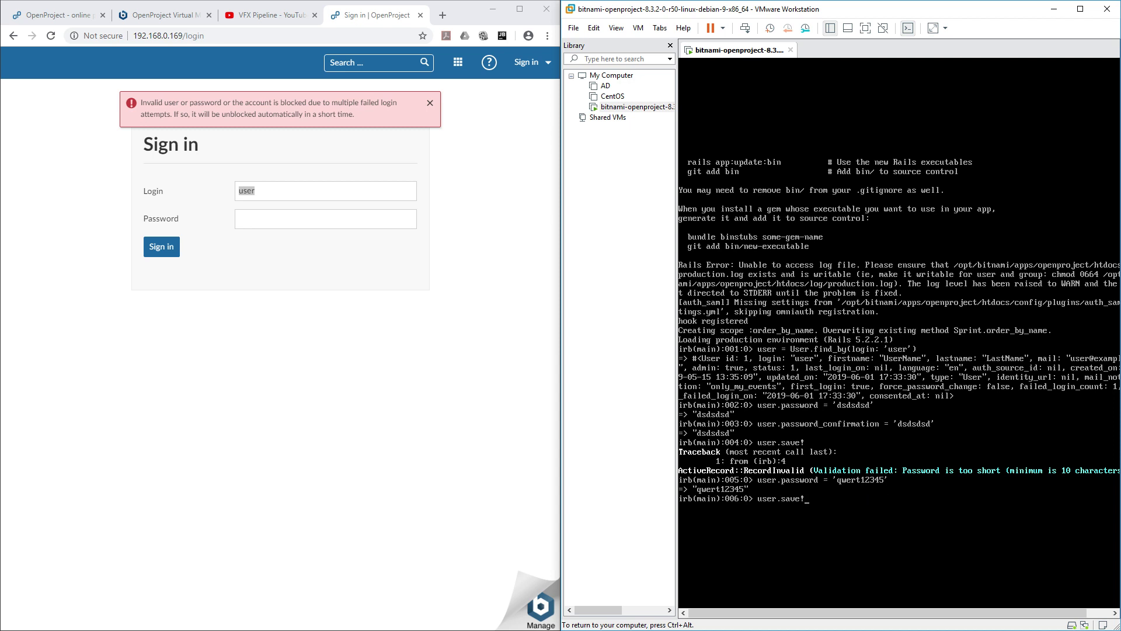
{"action": "key", "text": "Down"}
{"action": "key", "text": "Left"}
{"action": "type", "text": "_"}
{"action": "type", "text": "confir"}
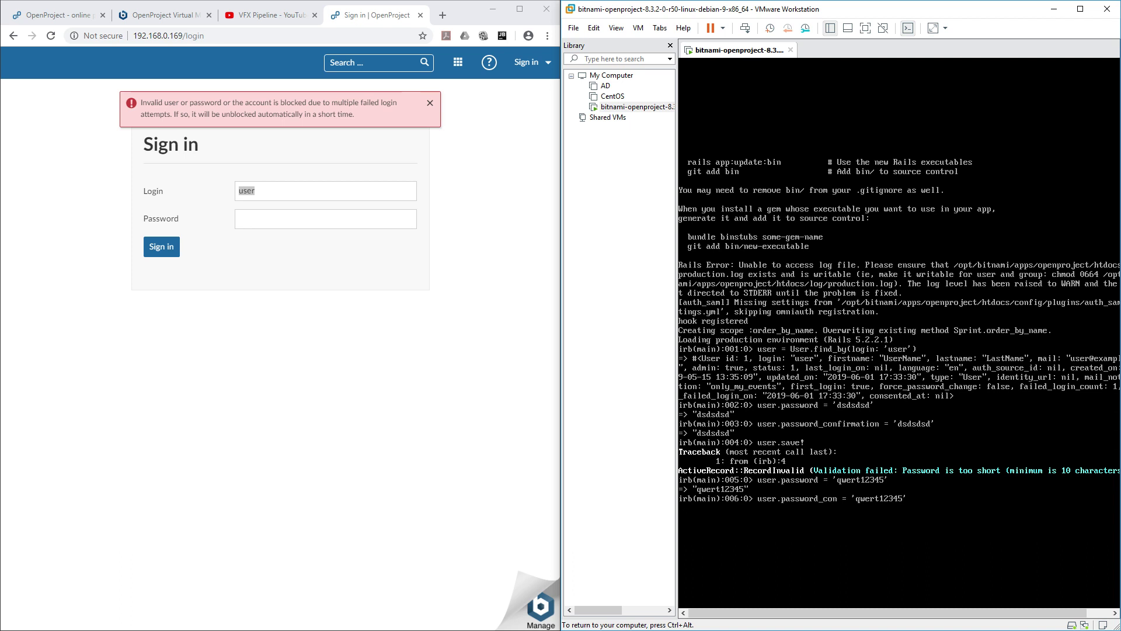
{"action": "type", "text": "mations"}
{"action": "key", "text": "BackSpace"}
{"action": "key", "text": "Return"}
Step: Run user.save! again so it returns true and the account is saved
{"action": "key", "text": "Up"}
{"action": "key", "text": "Up"}
{"action": "key", "text": "Up"}
{"action": "key", "text": "Up"}
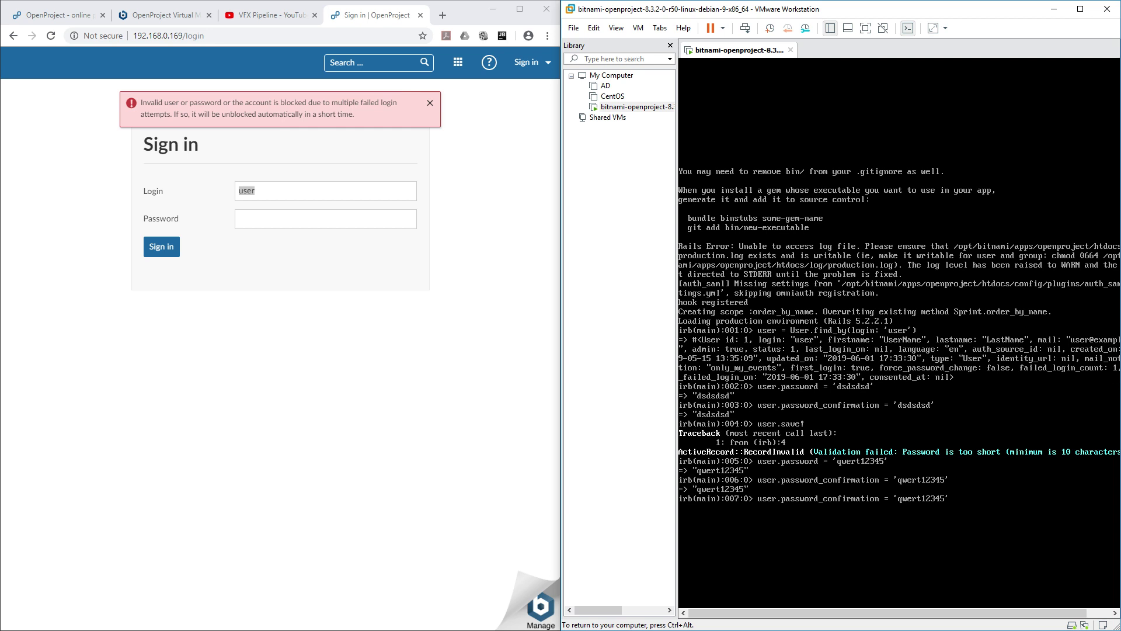
{"action": "key", "text": "Down"}
{"action": "key", "text": "Return"}
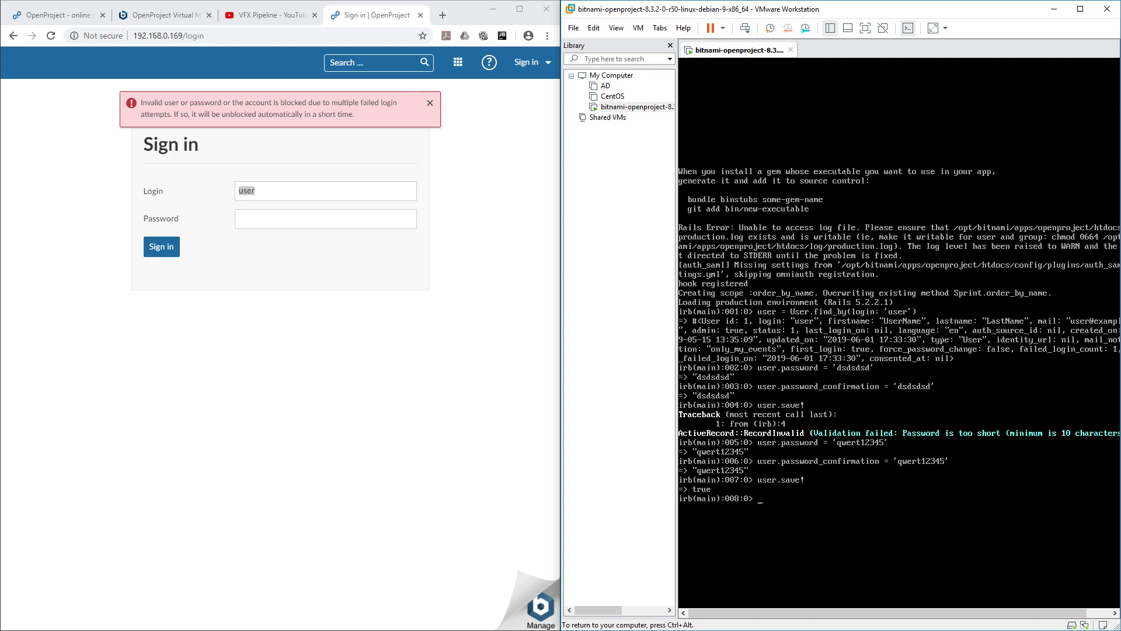
{"action": "key", "text": "ctrl+alt"}
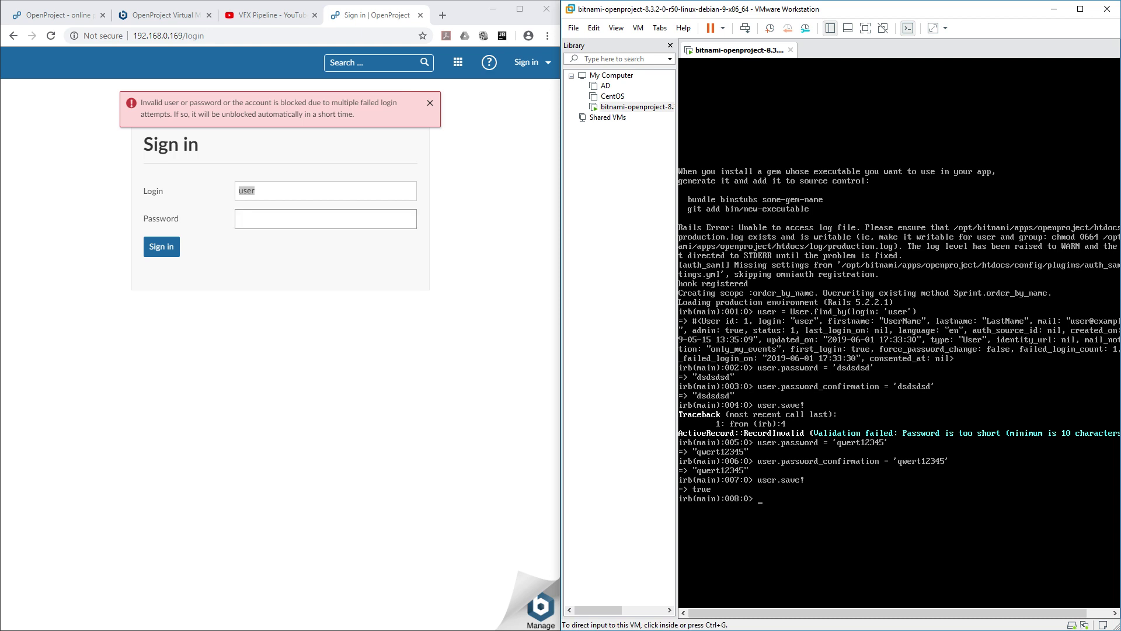
Step: Sign in to OpenProject with the new 10-character password
{"action": "left_click", "coordinate": [326, 219]}
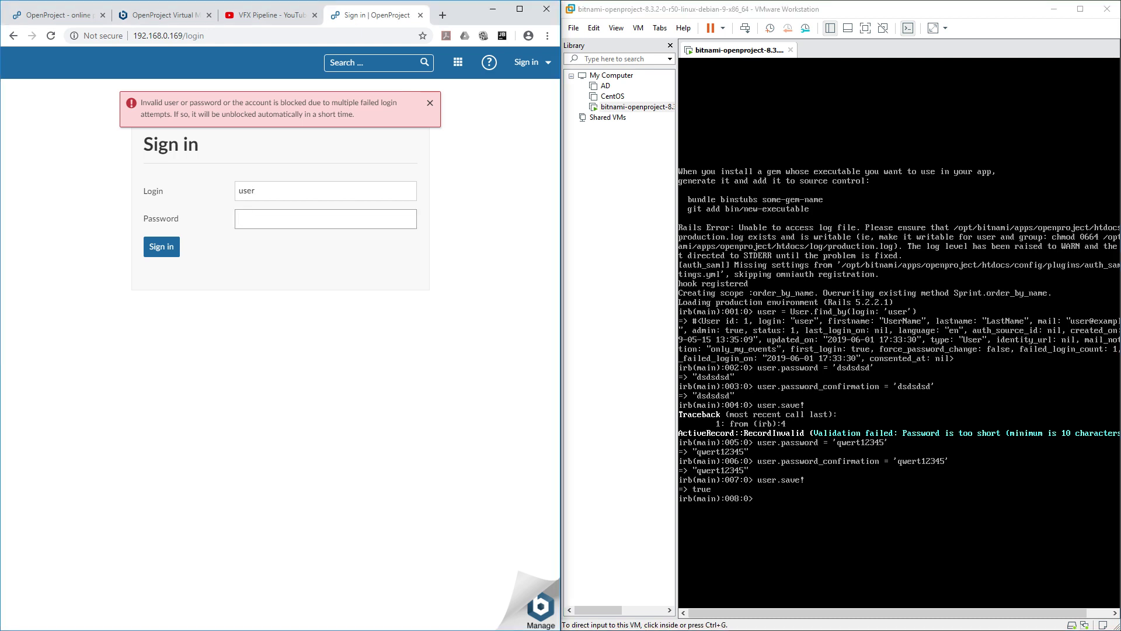
{"action": "type", "text": "qwert12345"}
{"action": "key", "text": "Return"}
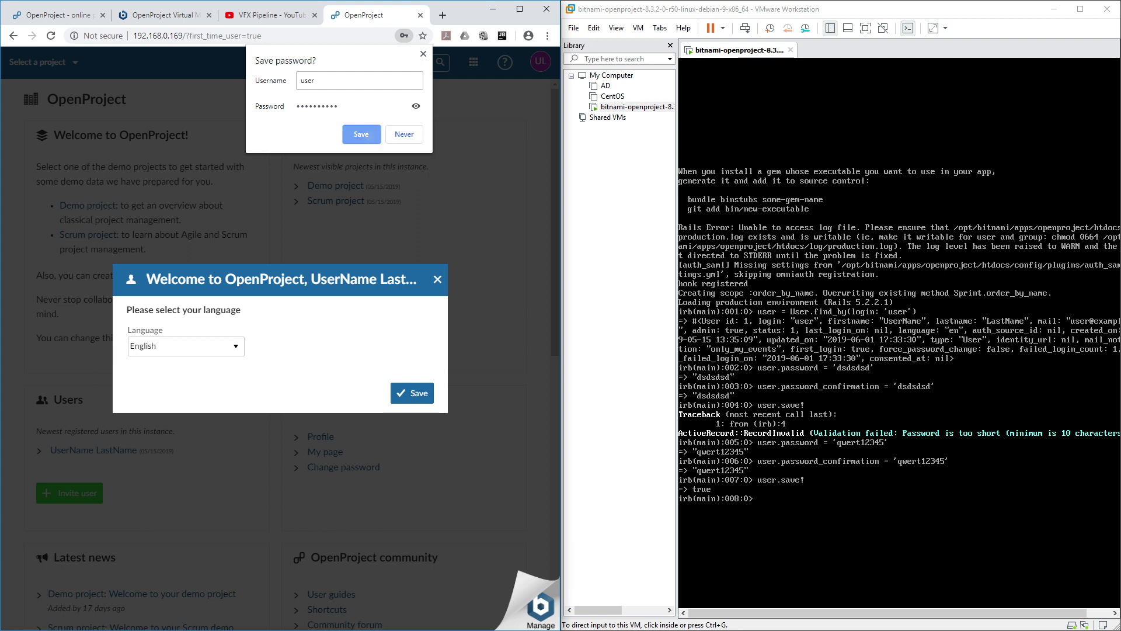
Step: Dismiss the save-password bubble, keep English as the language, and skip the tour
{"action": "left_click", "coordinate": [361, 134]}
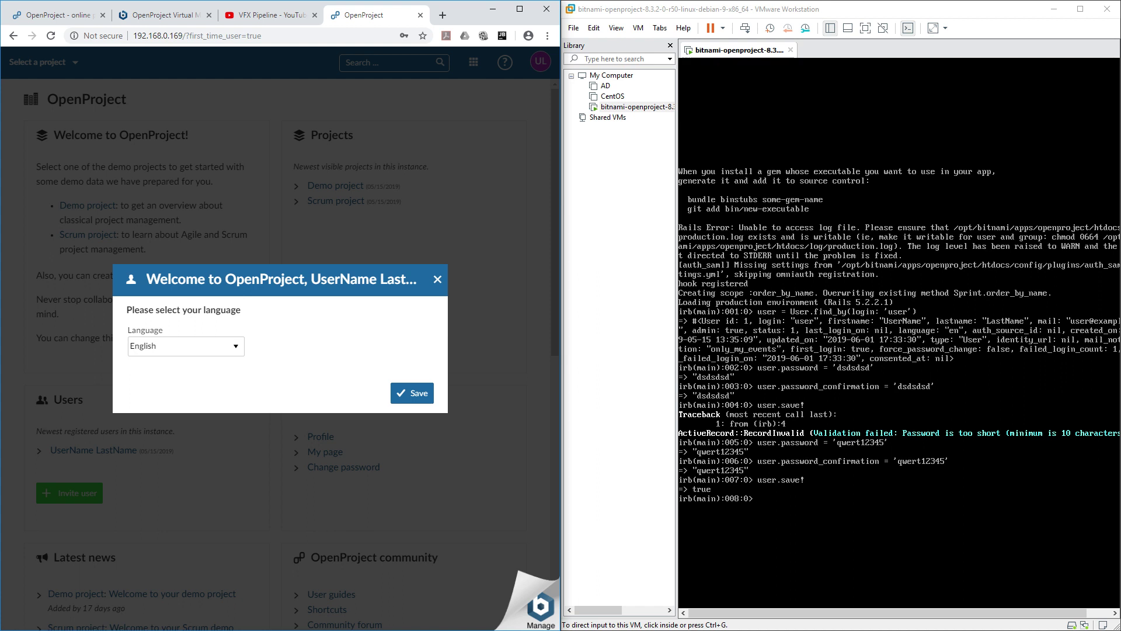
{"action": "left_click", "coordinate": [412, 393]}
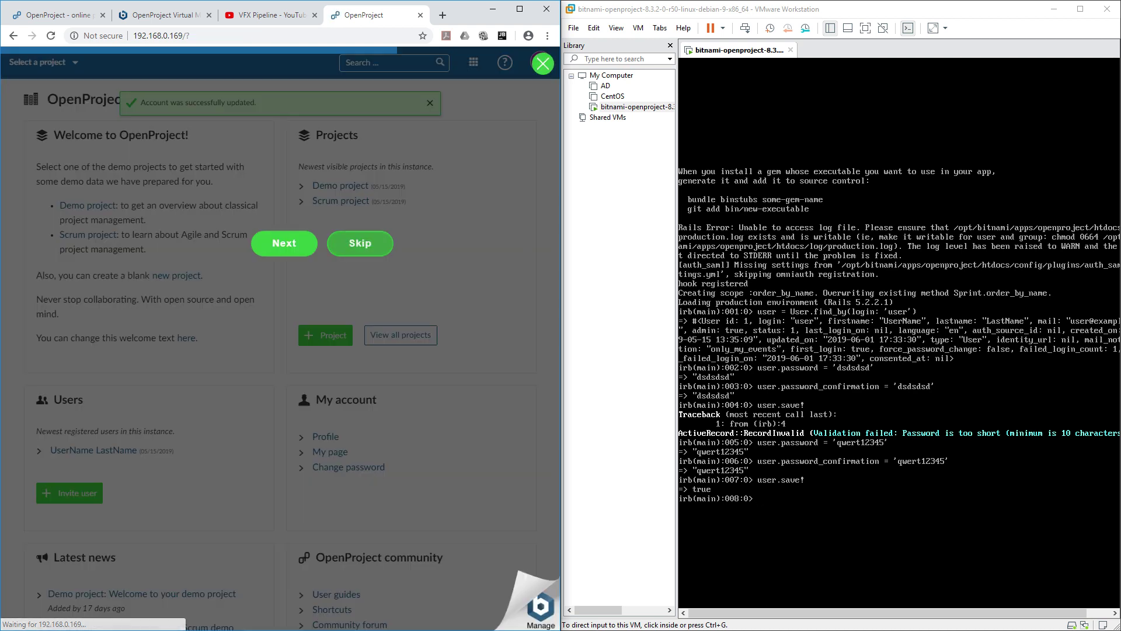
{"action": "left_click", "coordinate": [332, 237]}
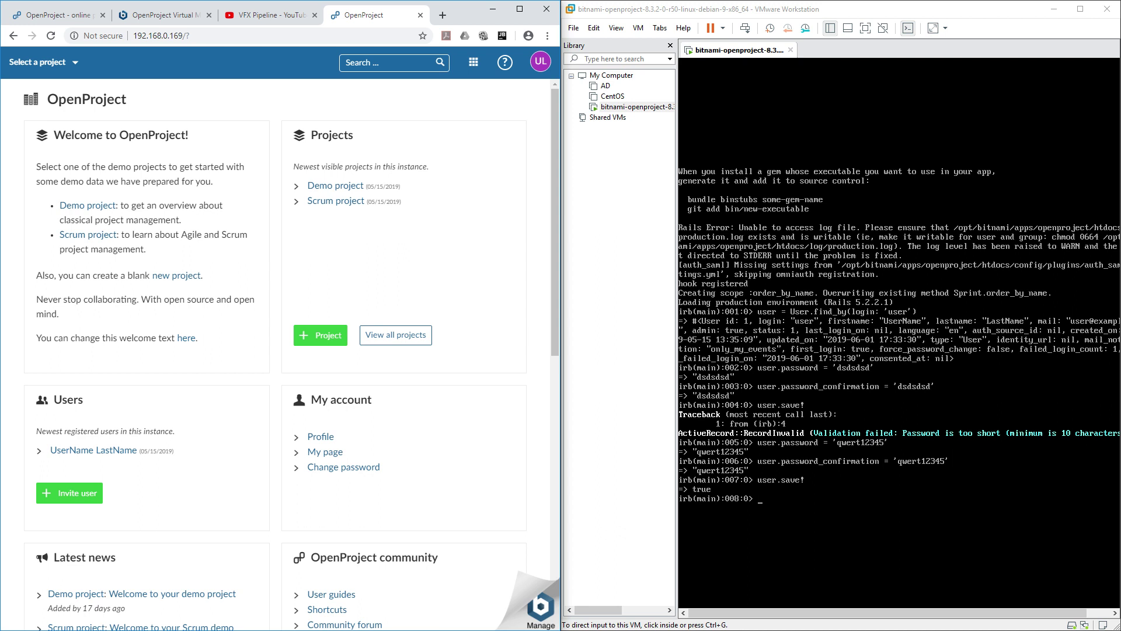
{"action": "key", "text": "alt+Tab"}
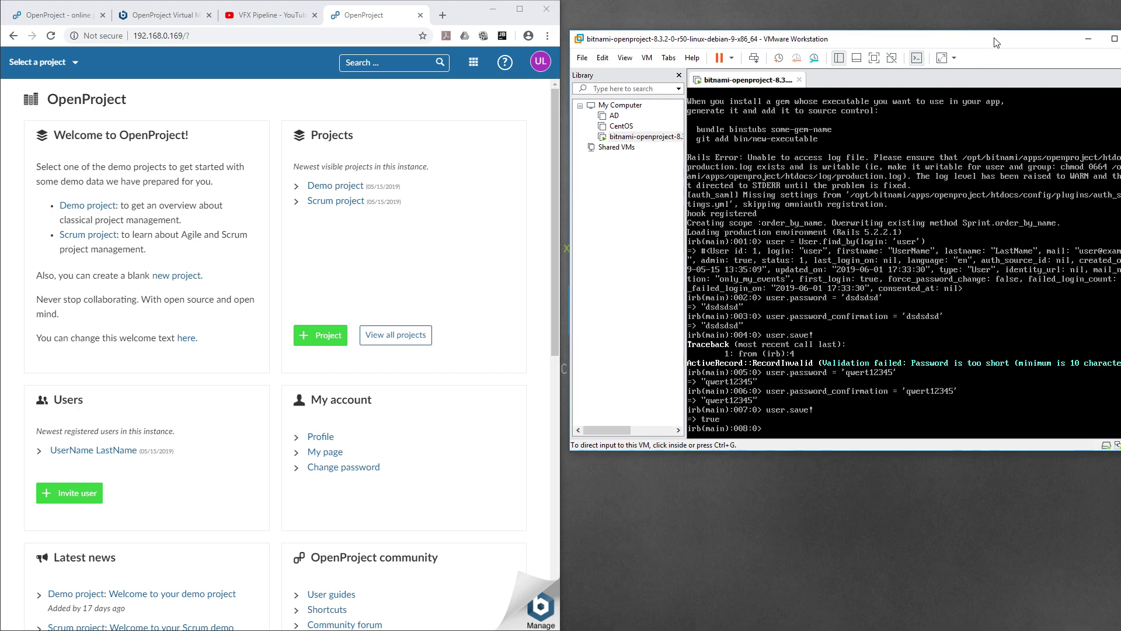
Step: Move the VMware window aside and maximize the browser showing the OpenProject dashboard
{"action": "left_click_drag", "start_coordinate": [970, 9], "coordinate": [751, 79]}
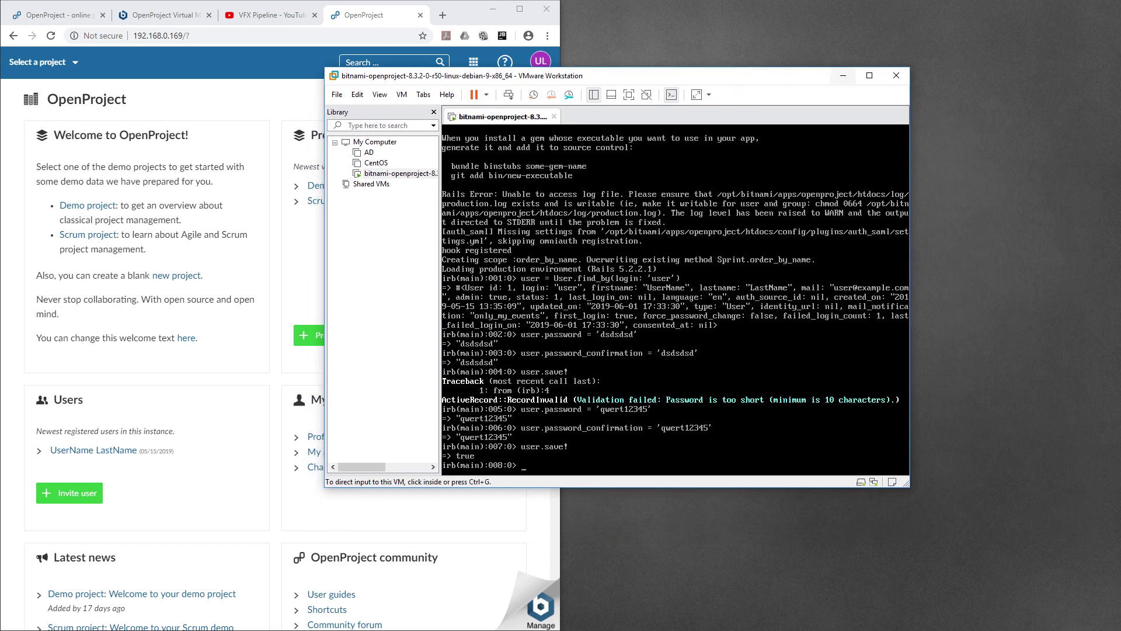
{"action": "left_click_drag", "start_coordinate": [751, 79], "coordinate": [1120, 158]}
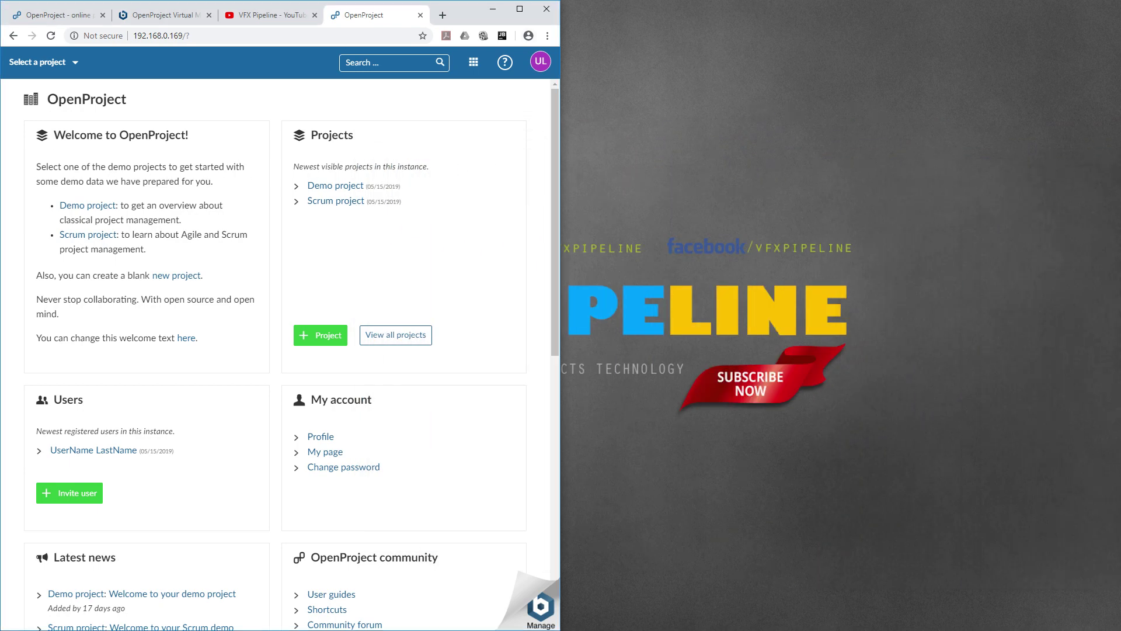
{"action": "left_click", "coordinate": [520, 8]}
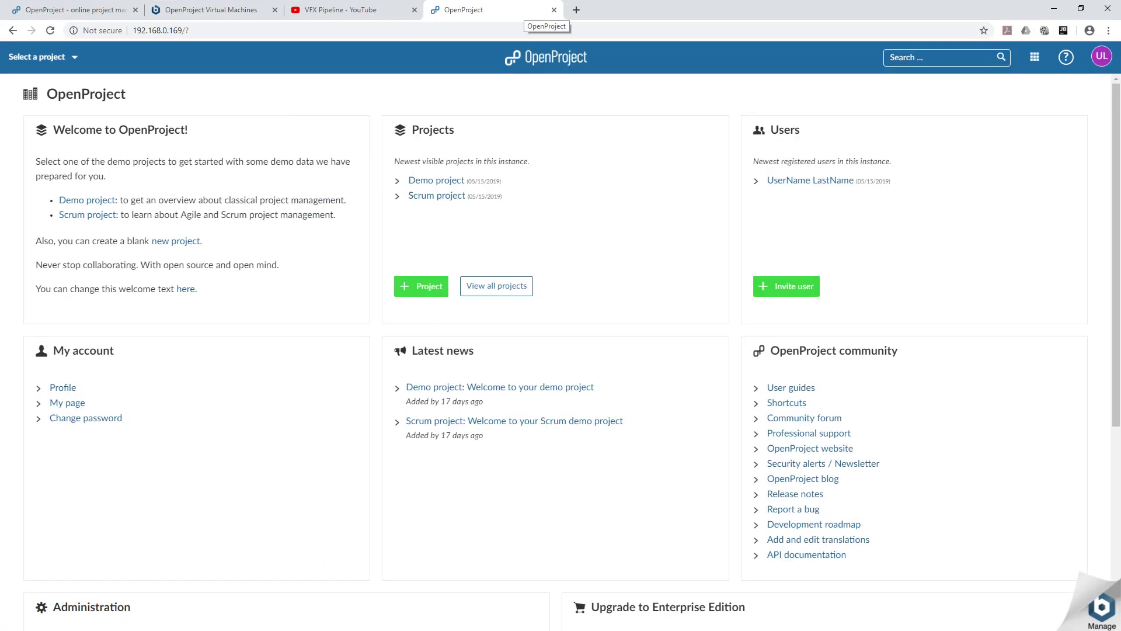